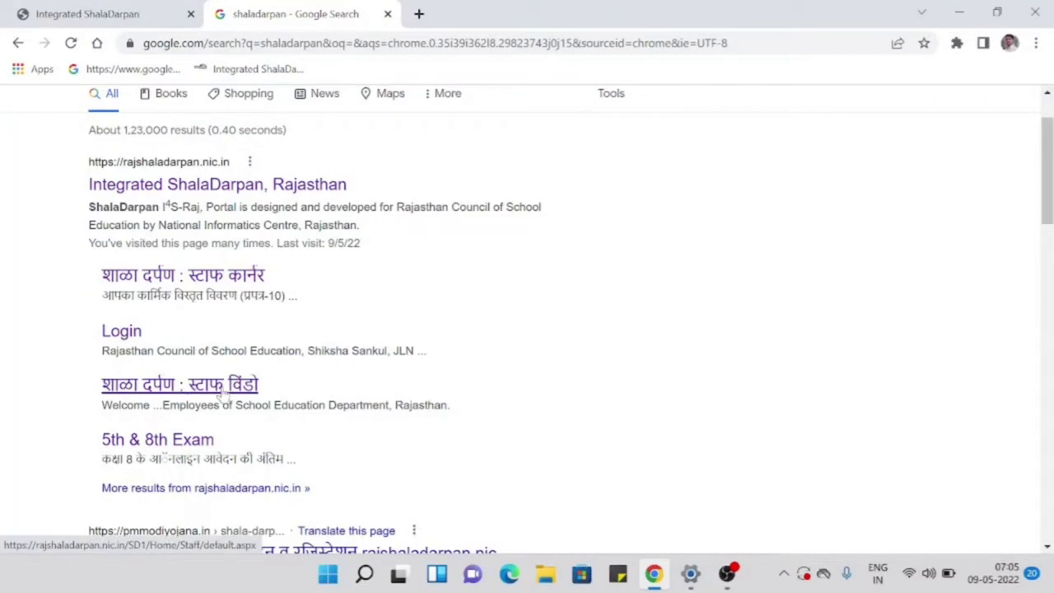
# Open the ShalaDarpan Staff Window from the search results and go to its JanAadhaar Authentication page
pyautogui.click(220, 391)
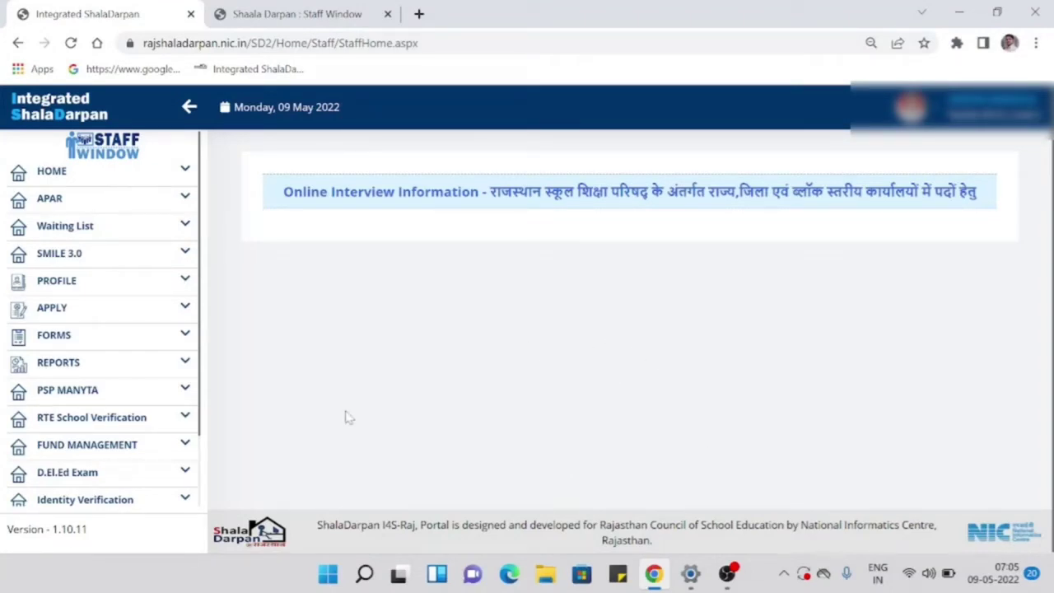
pyautogui.scroll(-2, 141, 379)
pyautogui.scroll(-1, 141, 393)
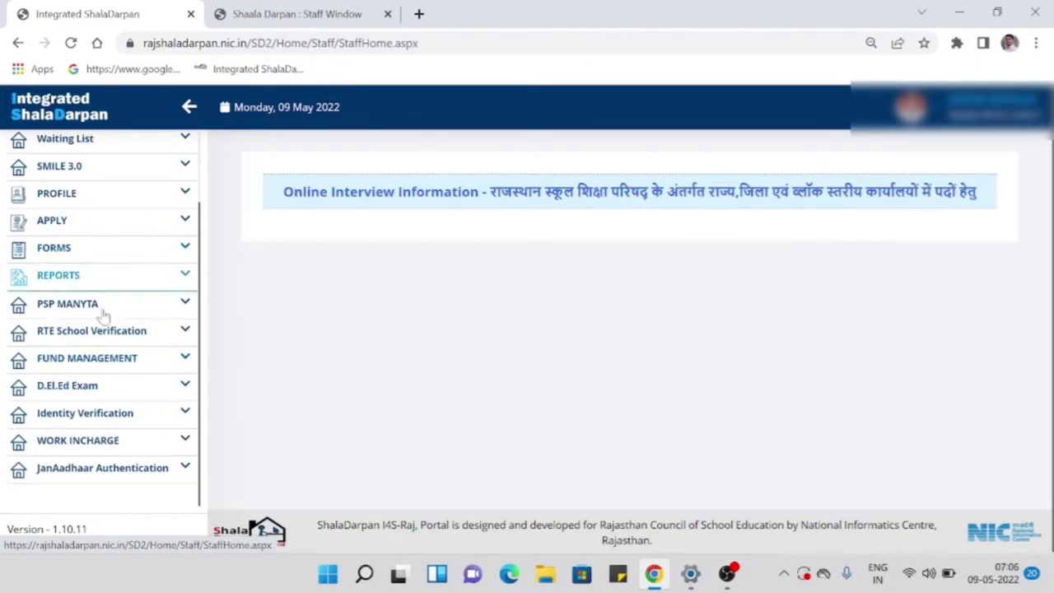
pyautogui.click(88, 472)
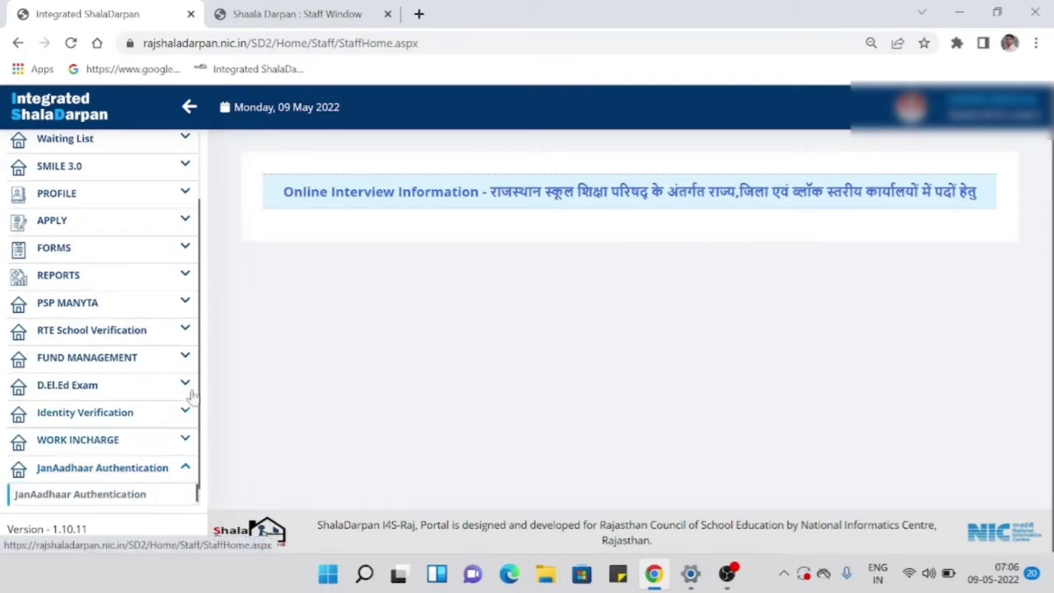
pyautogui.scroll(-1, 188, 404)
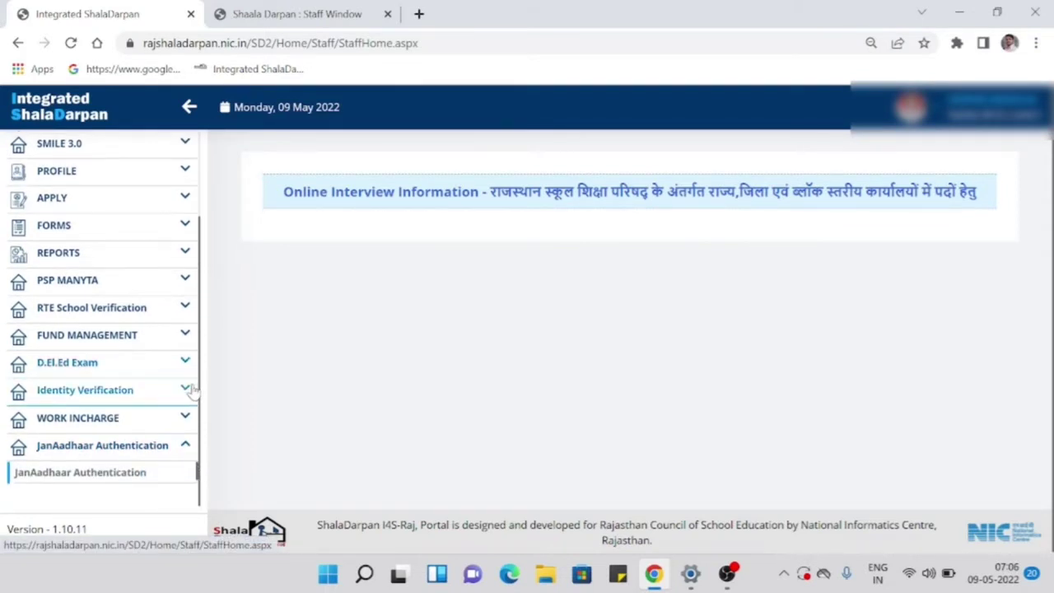
pyautogui.click(54, 476)
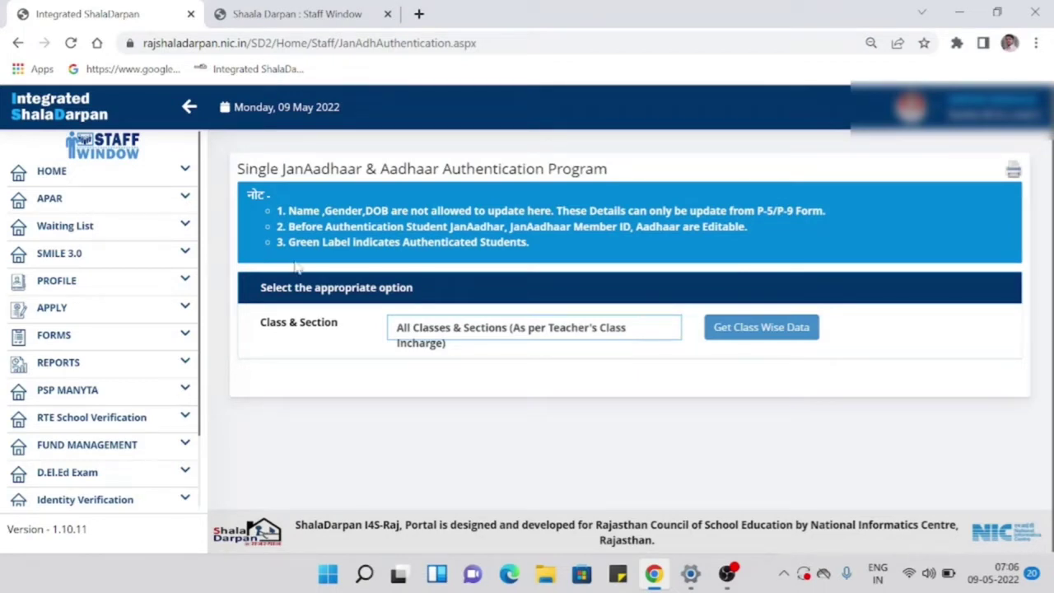
# Get the class-wise data for all classes and sections and open the student list of Class 8A
pyautogui.scroll(-1, 524, 369)
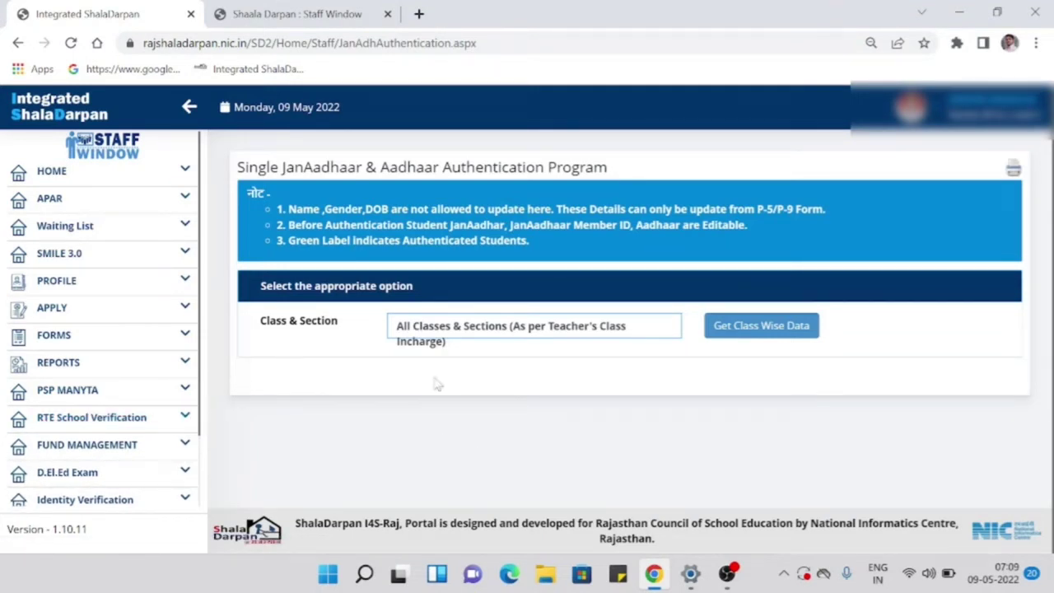
pyautogui.click(766, 326)
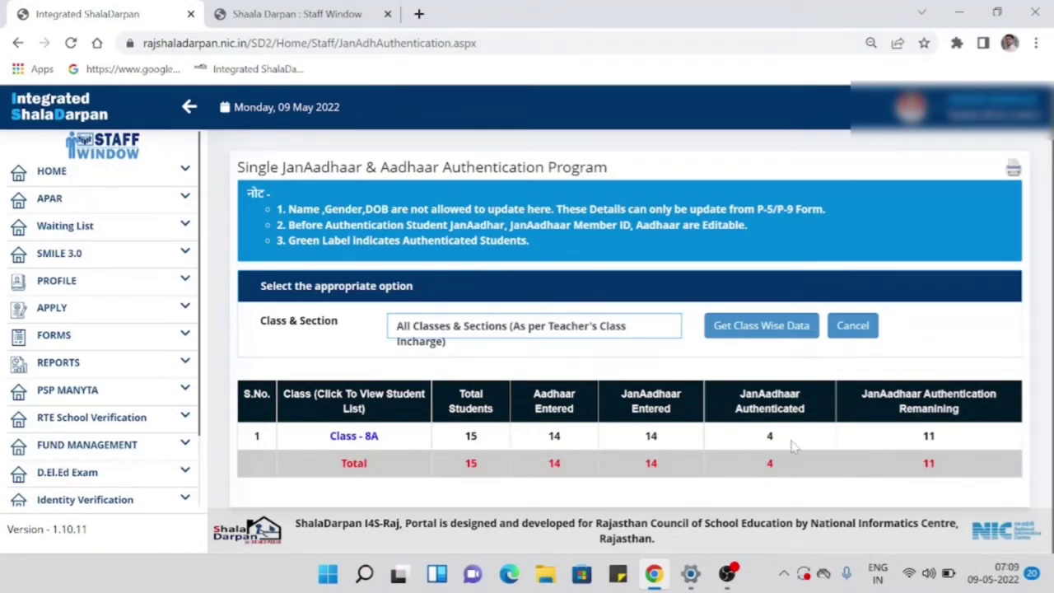
pyautogui.click(347, 441)
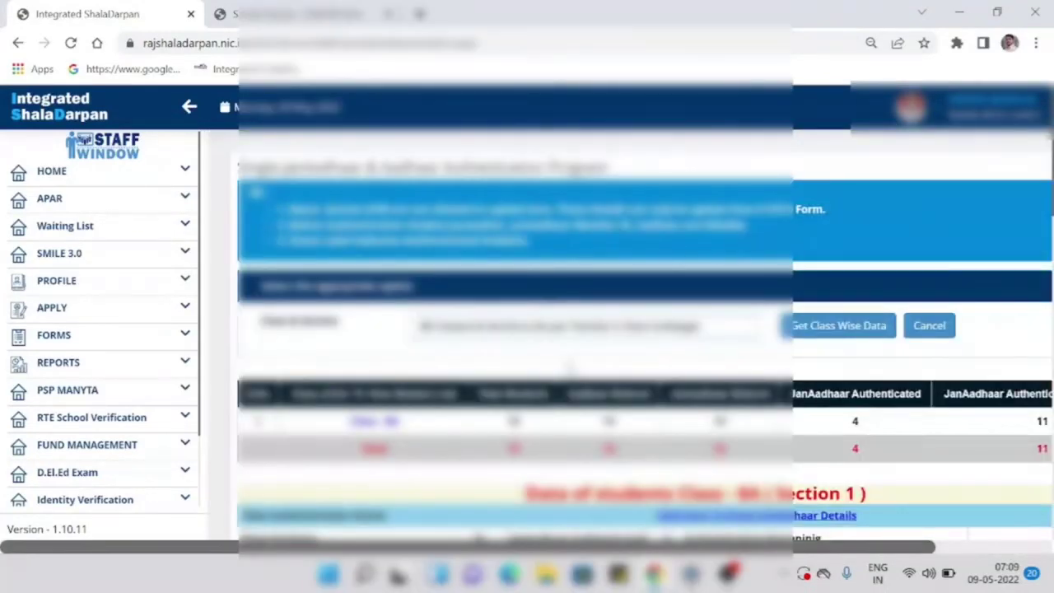
# Examine the Class 8A student list for each student's JanAadhaar authentication status and available data update action
pyautogui.scroll(-3, 610, 321)
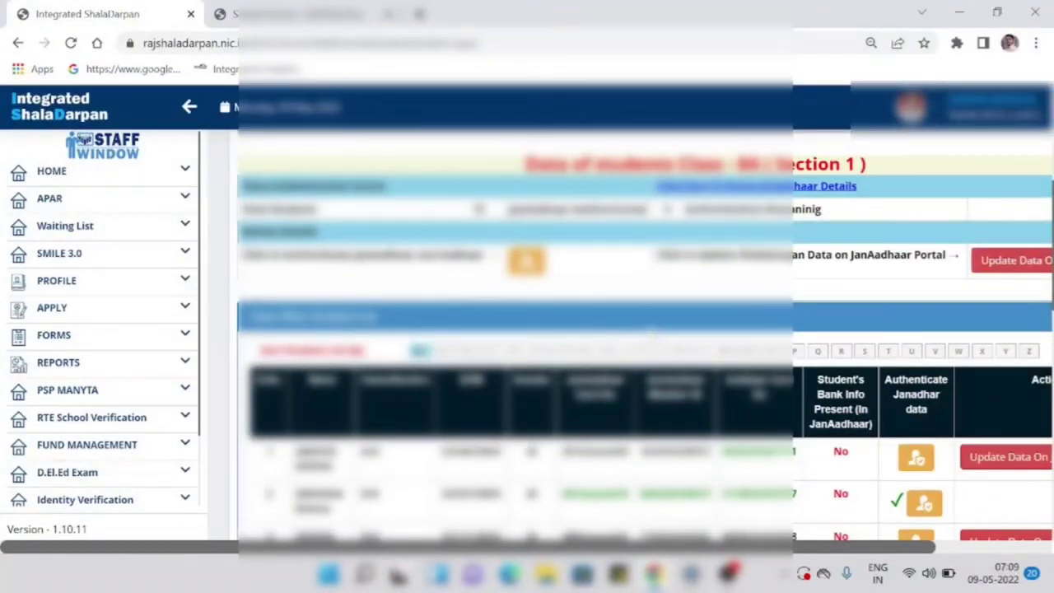
pyautogui.scroll(-2, 581, 291)
pyautogui.scroll(3, 580, 292)
pyautogui.scroll(-2, 581, 292)
pyautogui.scroll(-1, 661, 244)
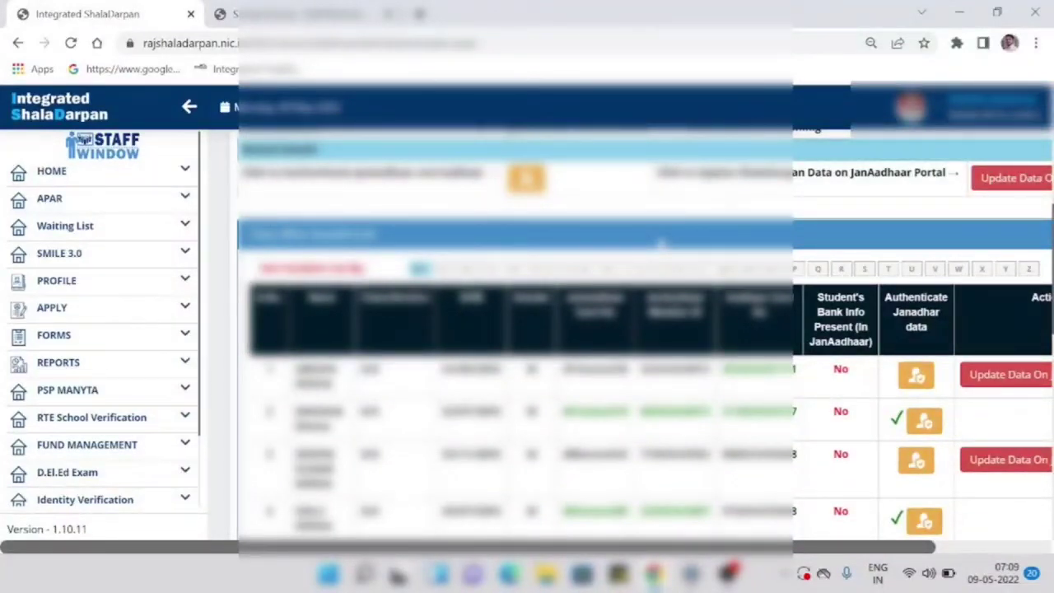
pyautogui.hotkey('ctrl', '-')
pyautogui.hotkey('ctrl', '-')
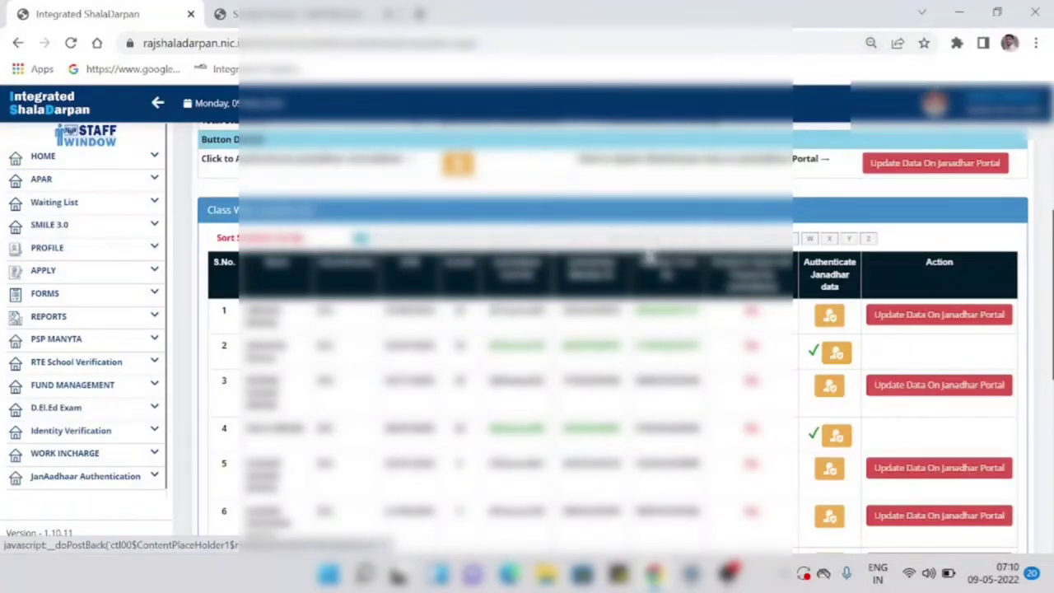
pyautogui.scroll(1, 726, 339)
pyautogui.scroll(2, 613, 330)
pyautogui.scroll(-1, 614, 329)
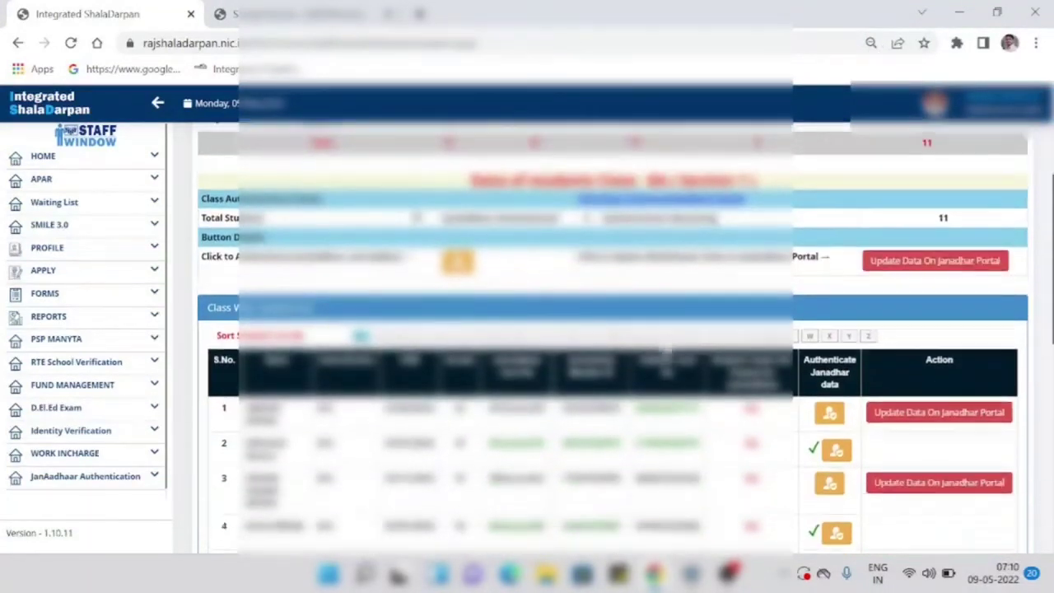
pyautogui.scroll(1, 614, 336)
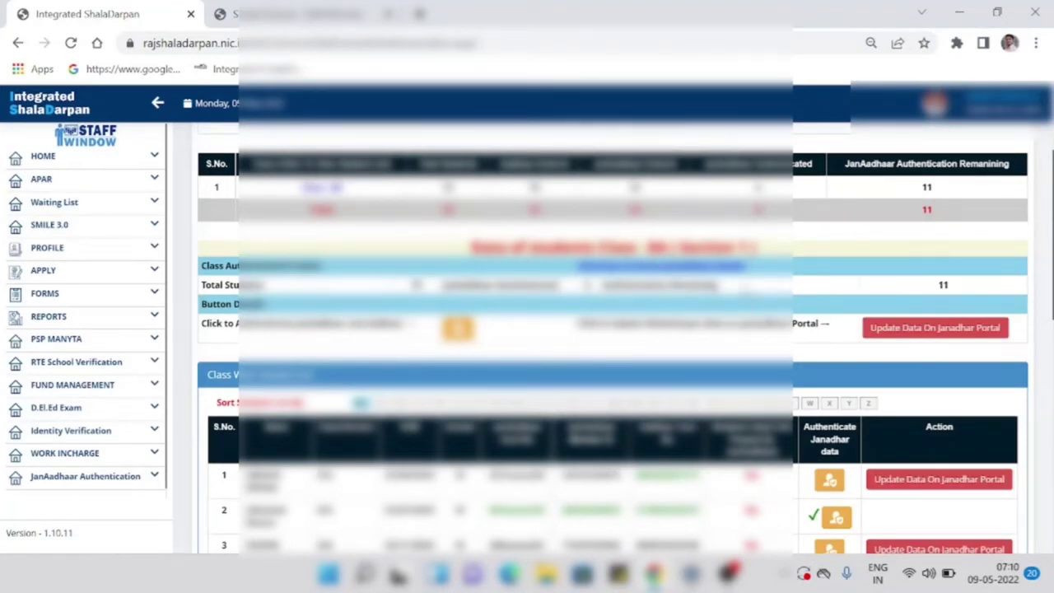
pyautogui.scroll(-3, 710, 285)
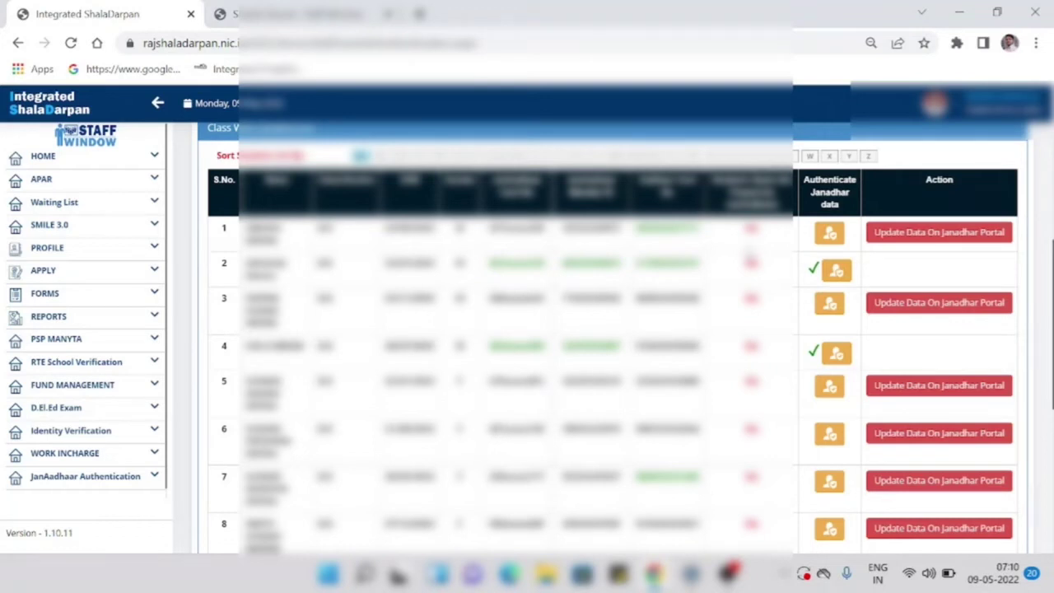
pyautogui.scroll(-3, 751, 244)
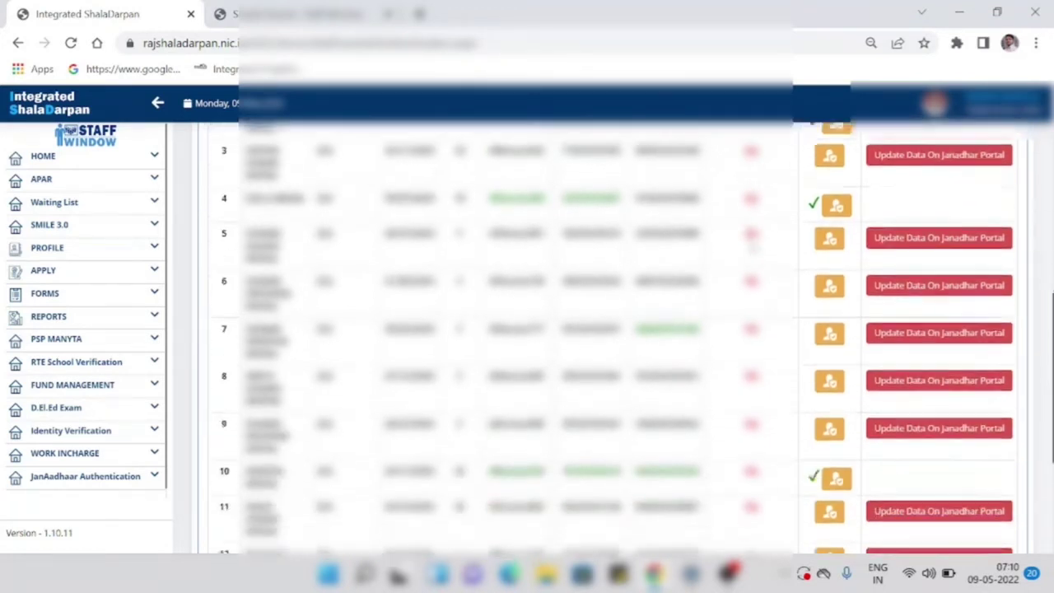
pyautogui.scroll(3, 748, 249)
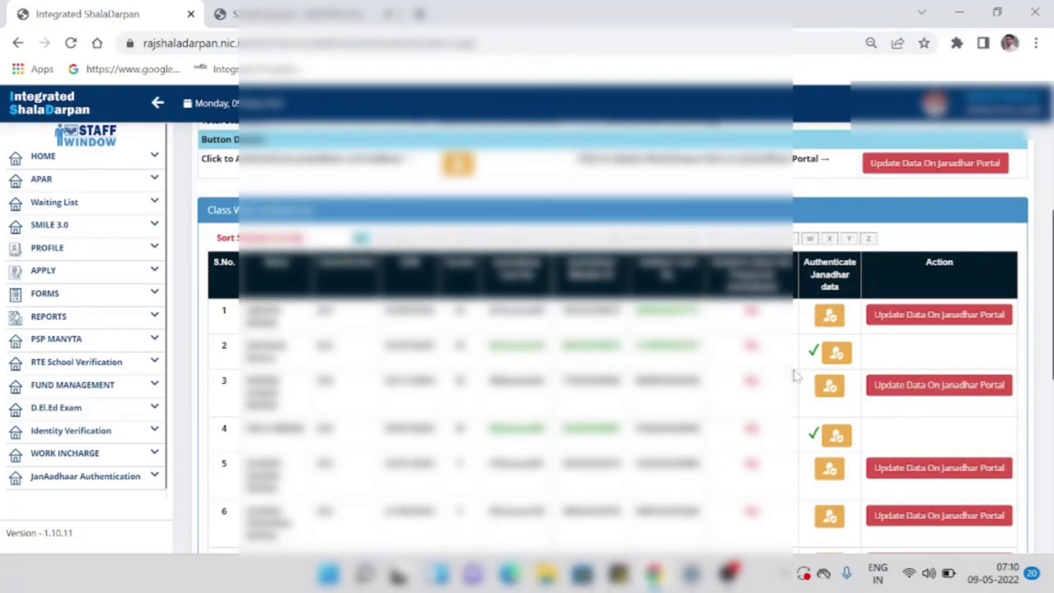
pyautogui.scroll(-1, 798, 375)
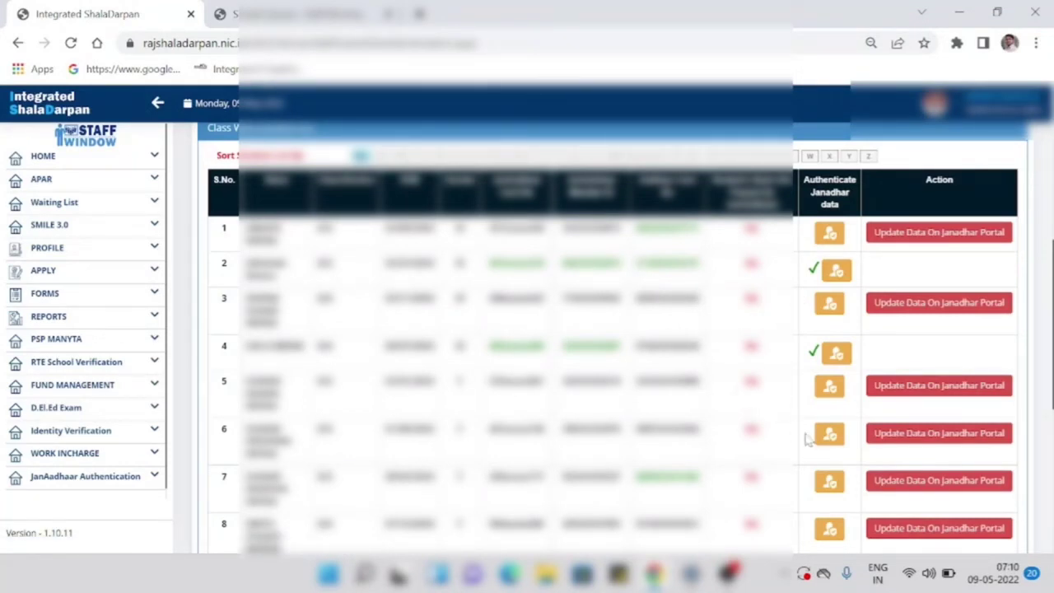
pyautogui.scroll(1, 800, 428)
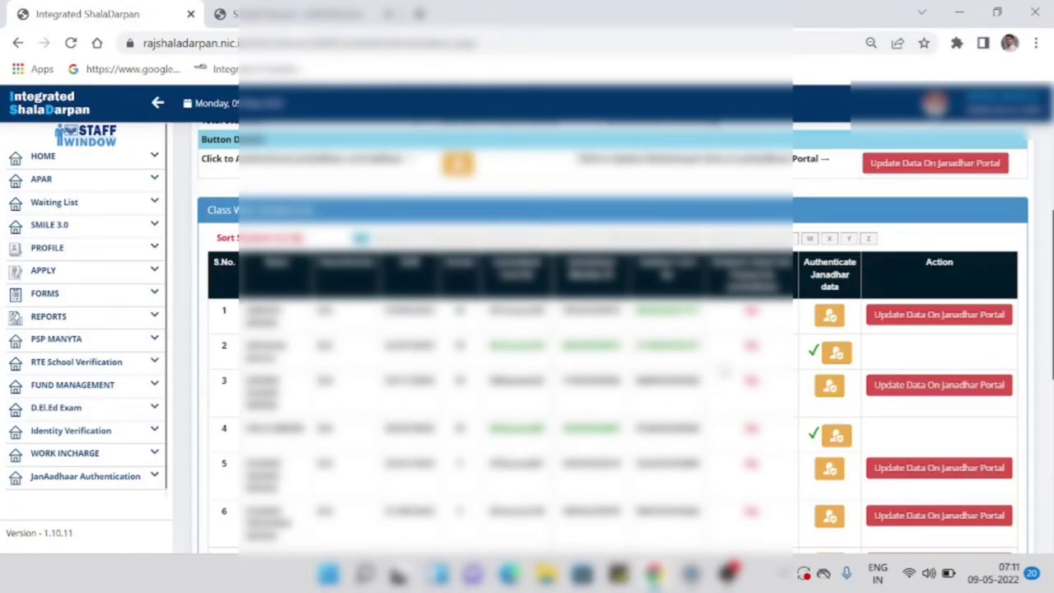
# Open the JanAadhaar portal data update form for the first student and show its print preview in a maximized window
pyautogui.click(924, 323)
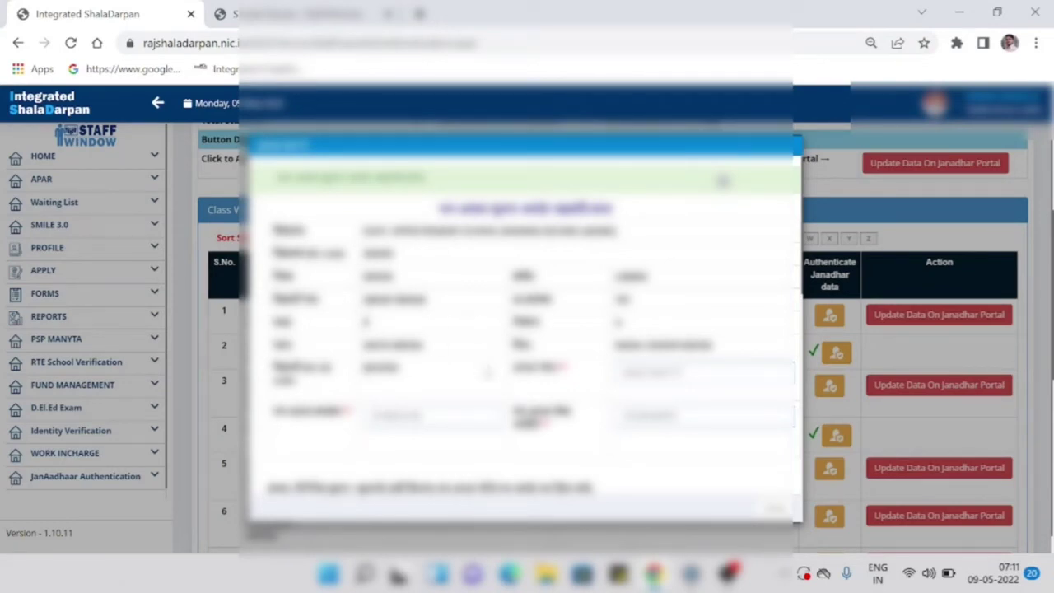
pyautogui.scroll(-3, 610, 336)
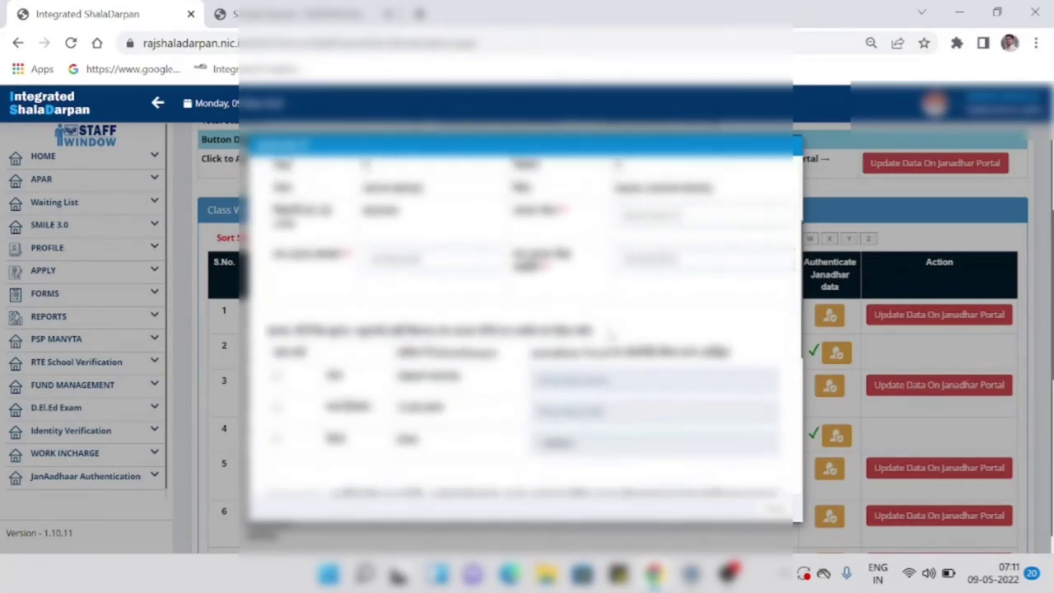
pyautogui.scroll(3, 609, 335)
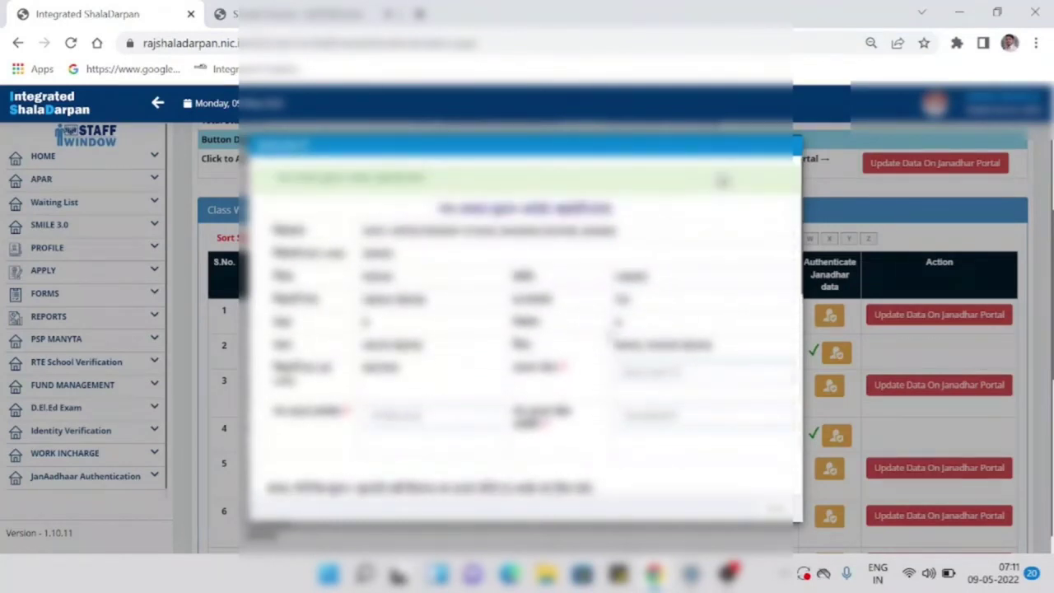
pyautogui.scroll(5, 617, 331)
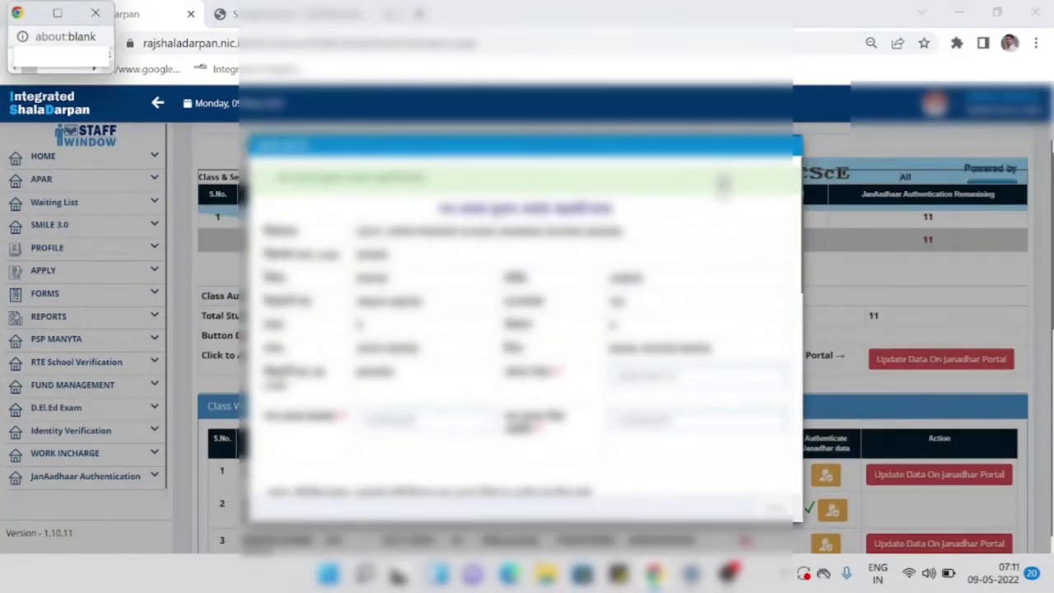
pyautogui.click(56, 14)
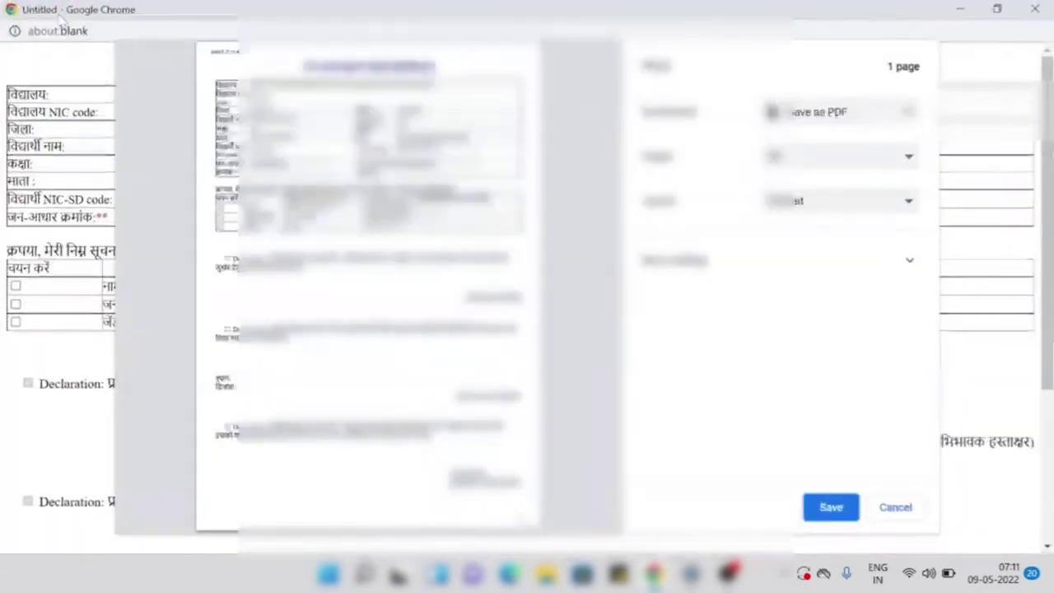